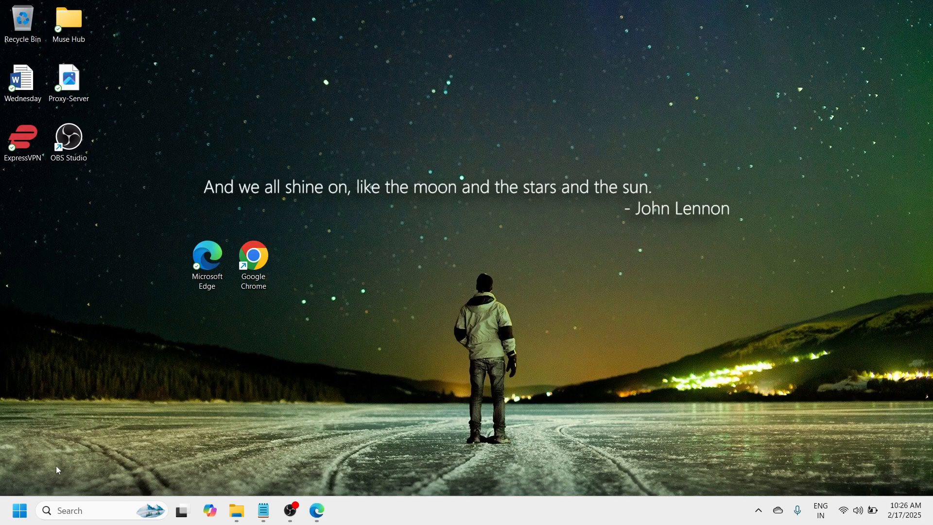
Step: Open Device Manager in a maximized window and expand the Display adapters category
right_click(17, 514)
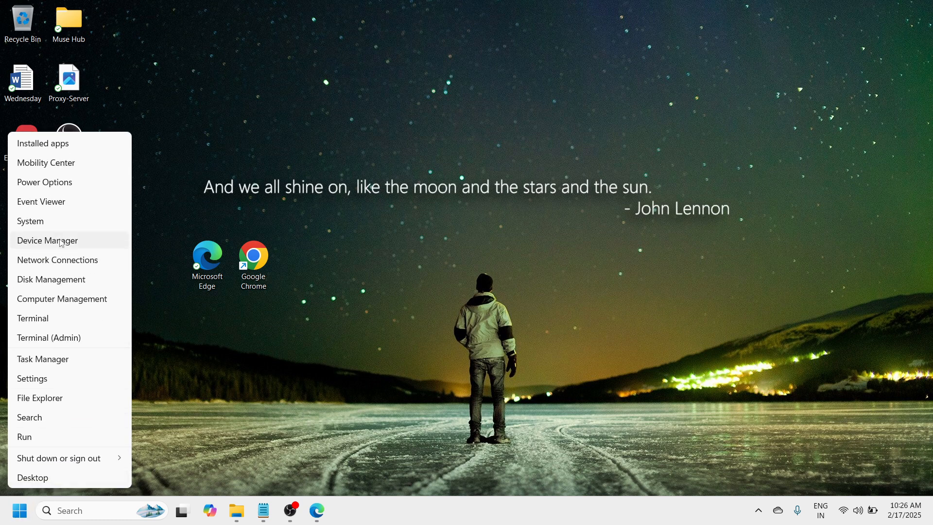
left_click(112, 238)
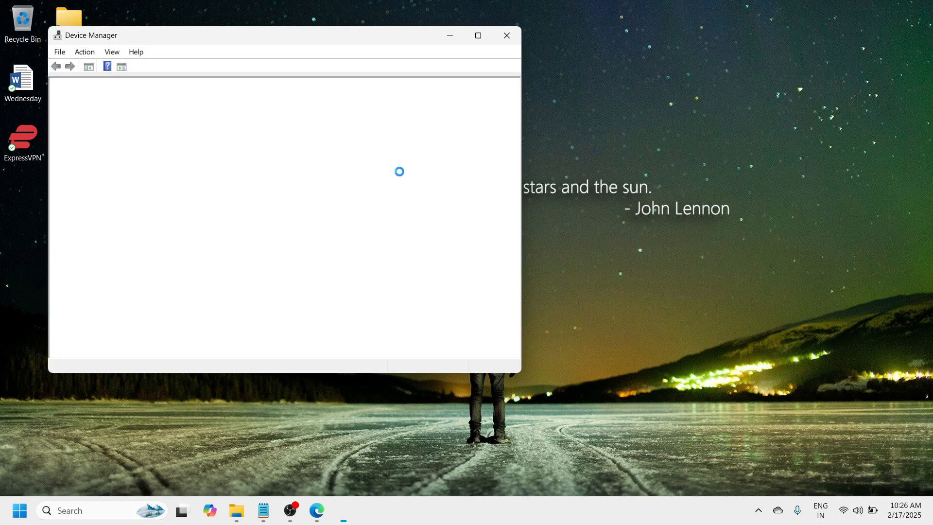
left_click(486, 41)
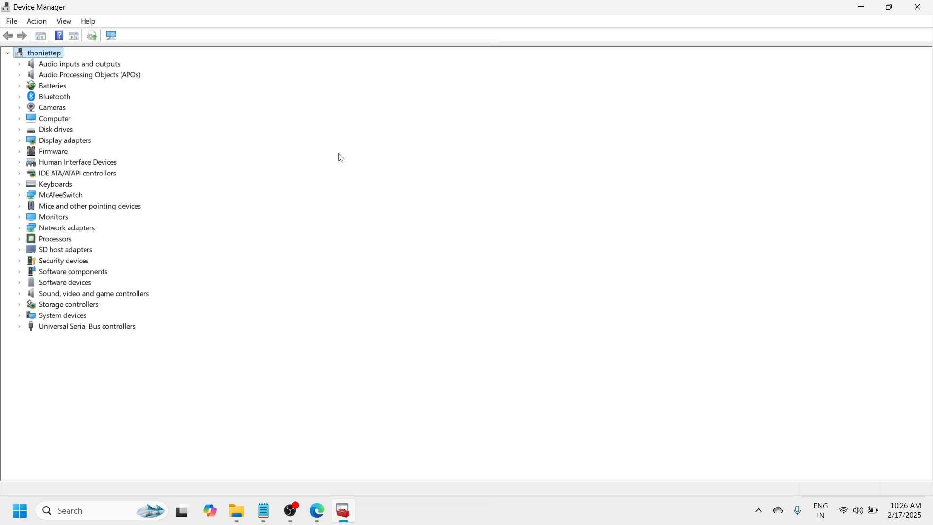
left_click(77, 143)
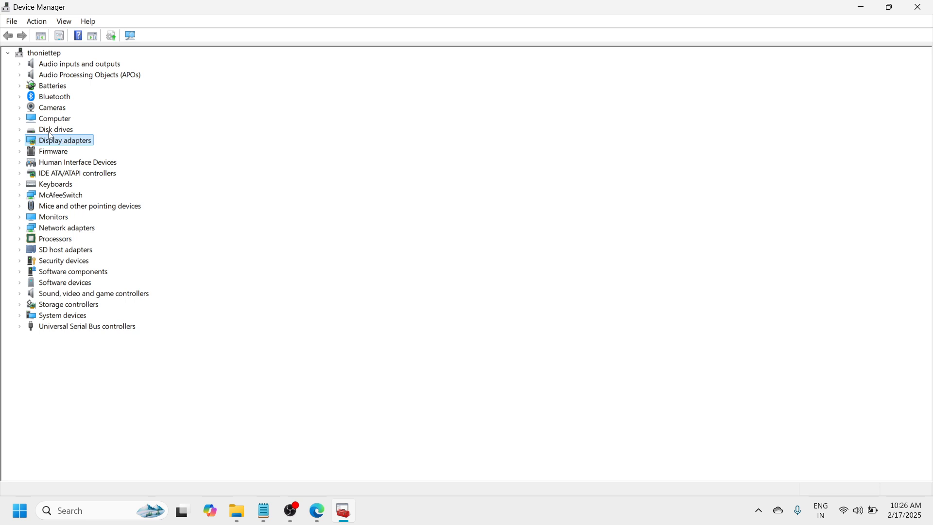
left_click(19, 141)
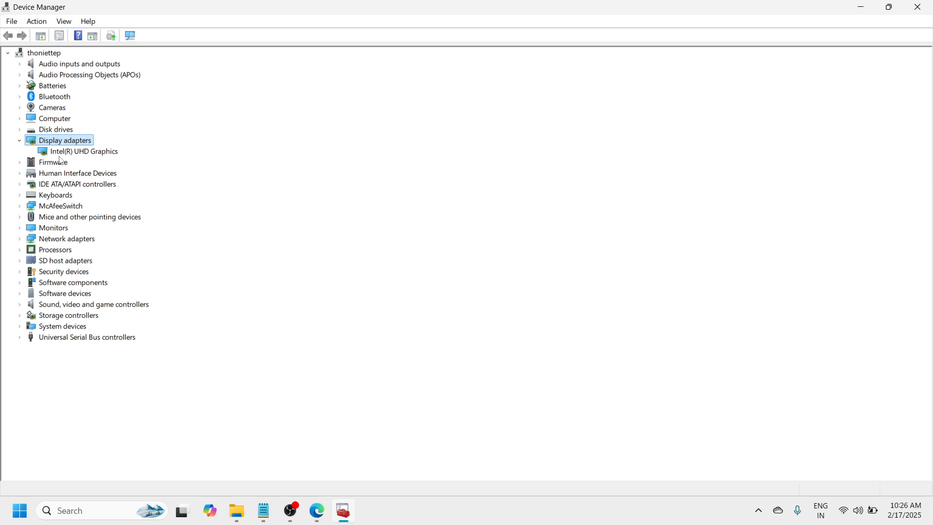
Step: Run an automatic driver update search for the Intel(R) UHD Graphics adapter and close Device Manager
left_click(108, 155)
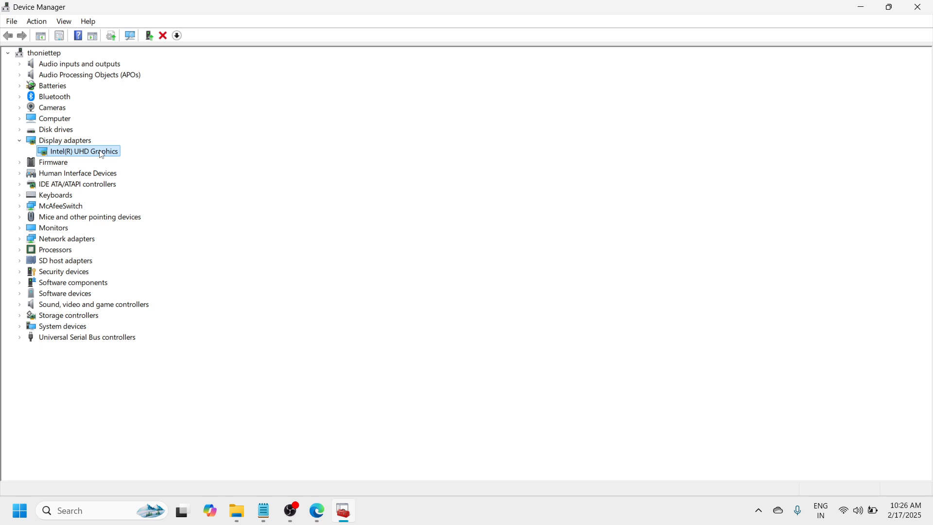
right_click(102, 155)
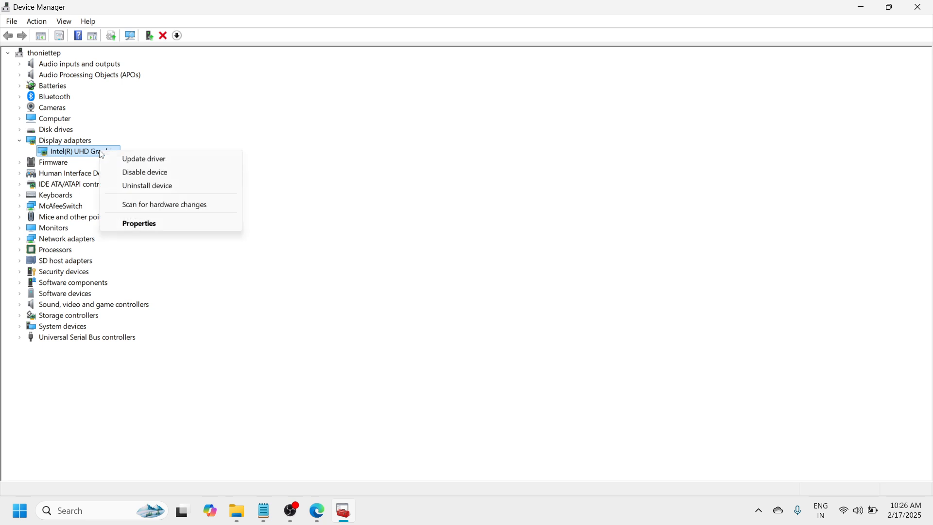
left_click(176, 158)
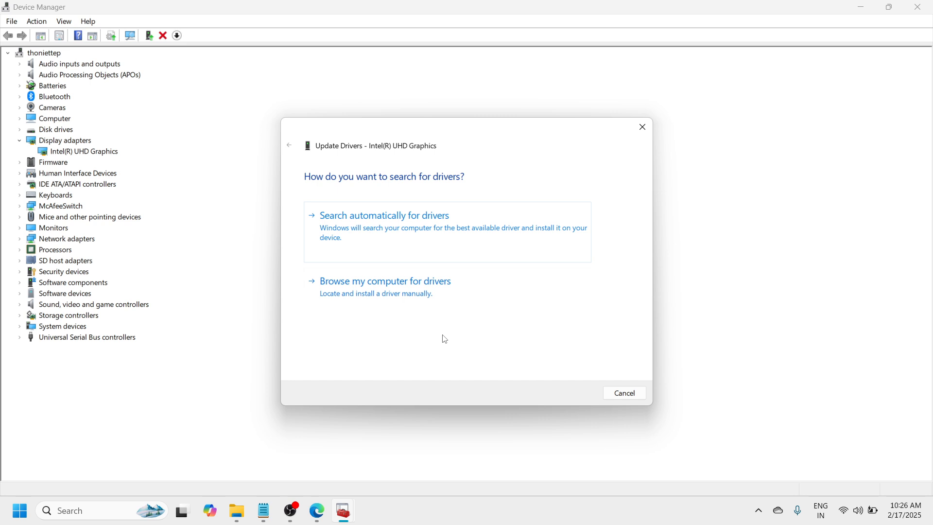
left_click(433, 243)
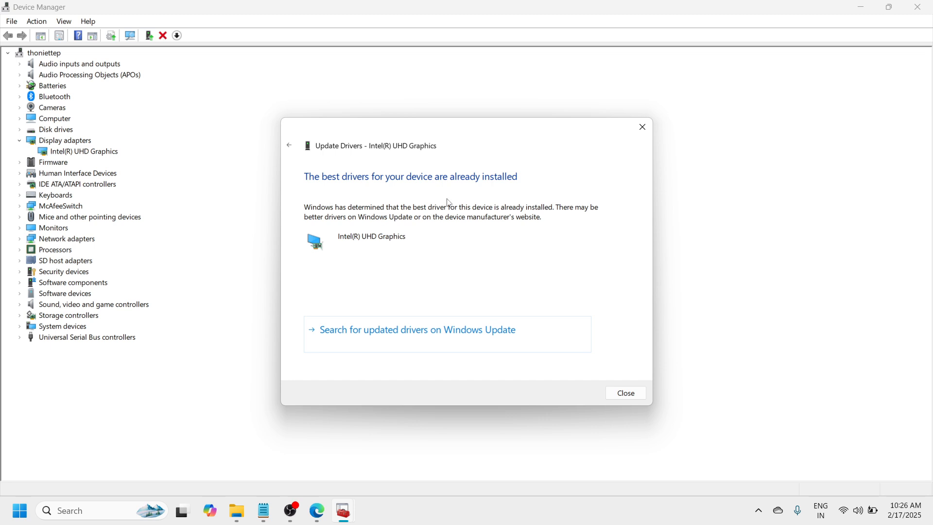
left_click(630, 395)
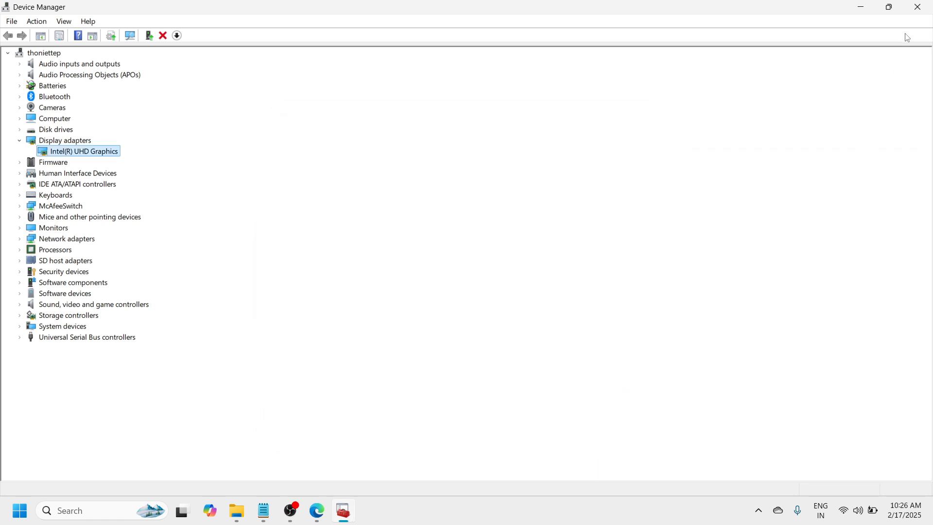
left_click(917, 7)
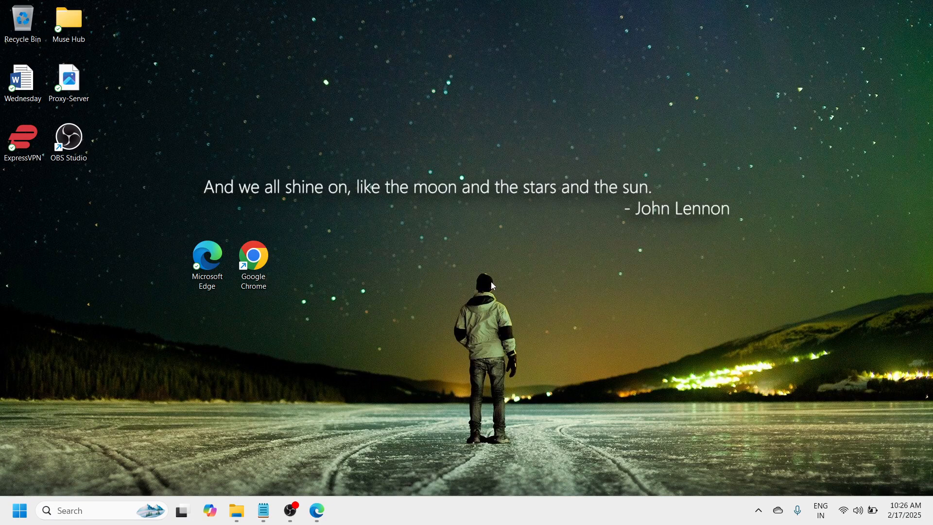
Step: Check the video memory in the adapter properties for Display 1 via the advanced display settings, and close Settings
right_click(474, 241)
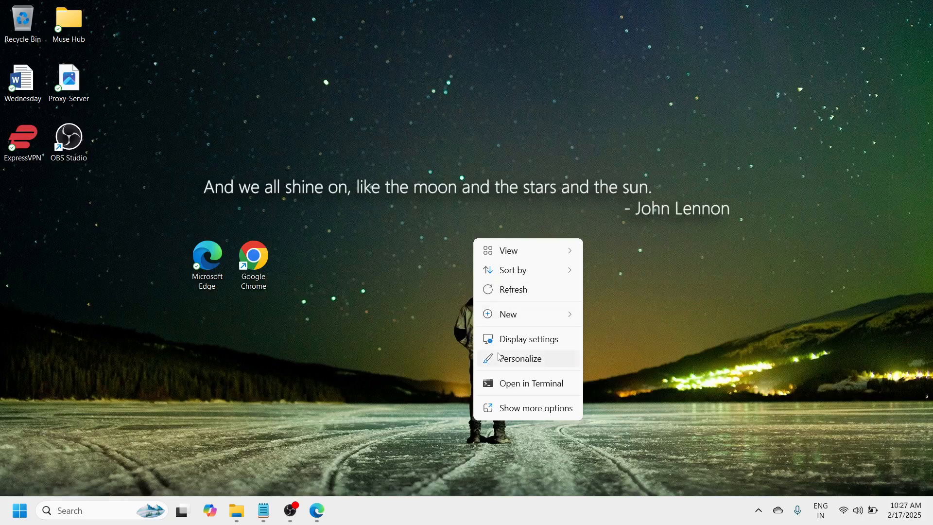
left_click(551, 342)
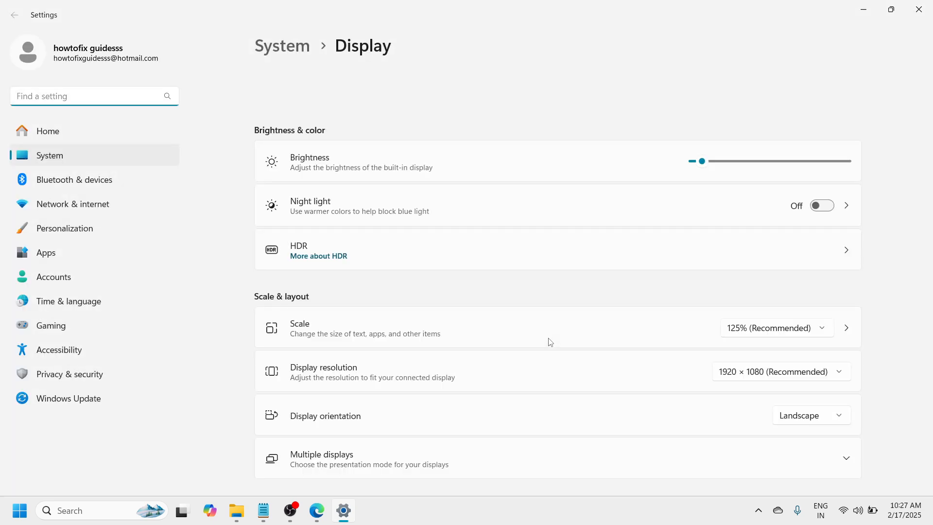
left_click_drag(930, 236, 928, 378)
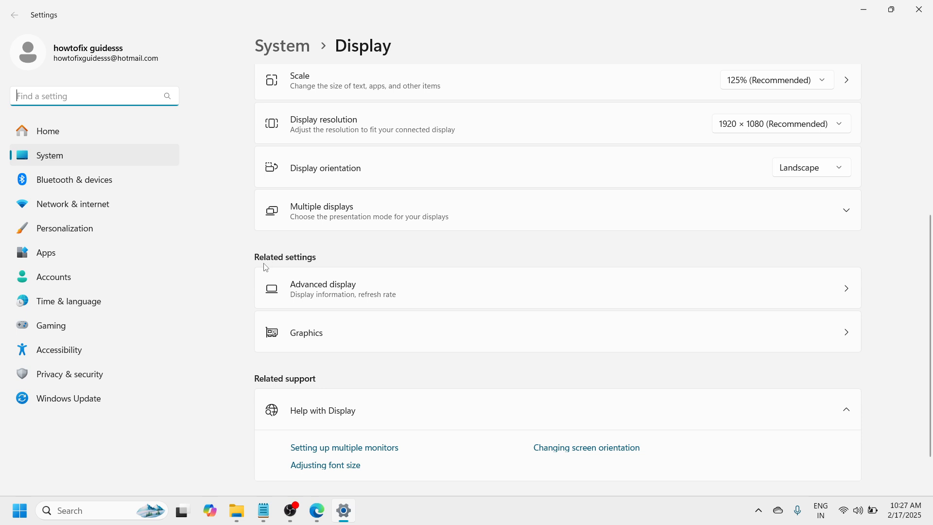
left_click(717, 295)
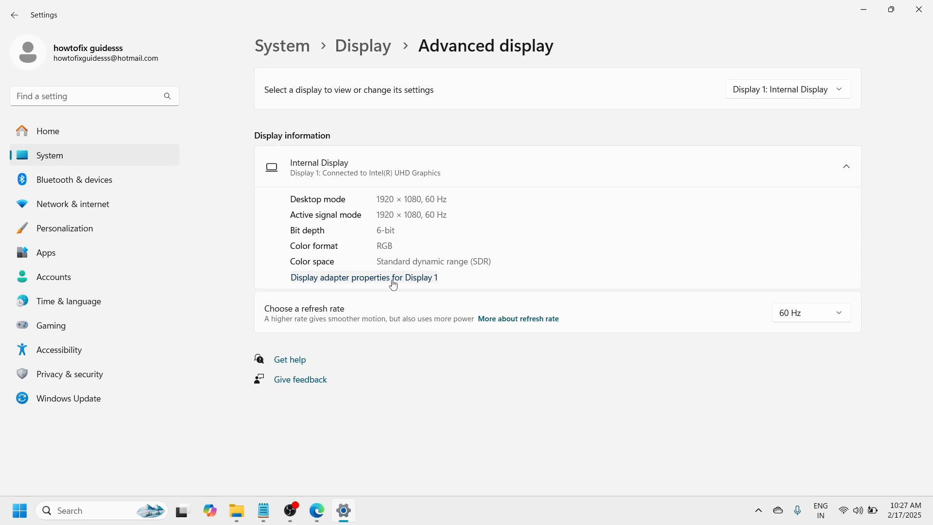
left_click(426, 281)
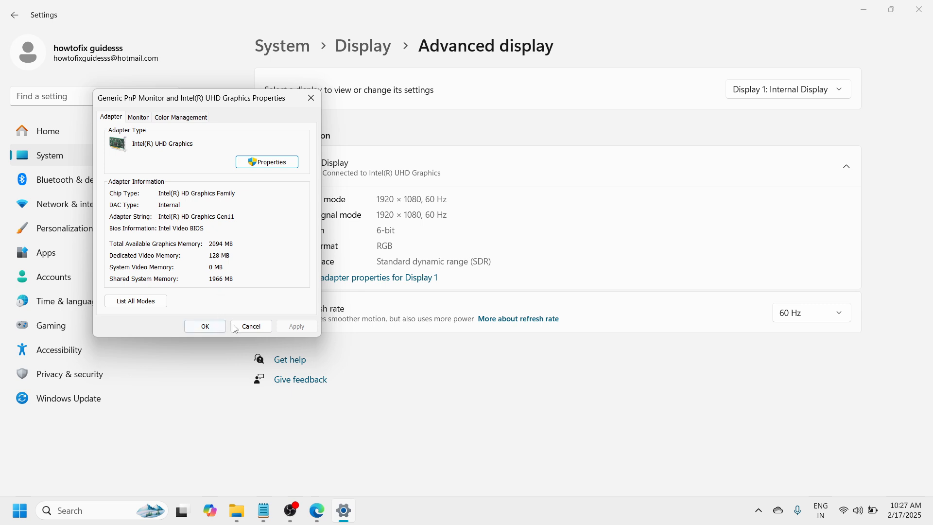
left_click(250, 327)
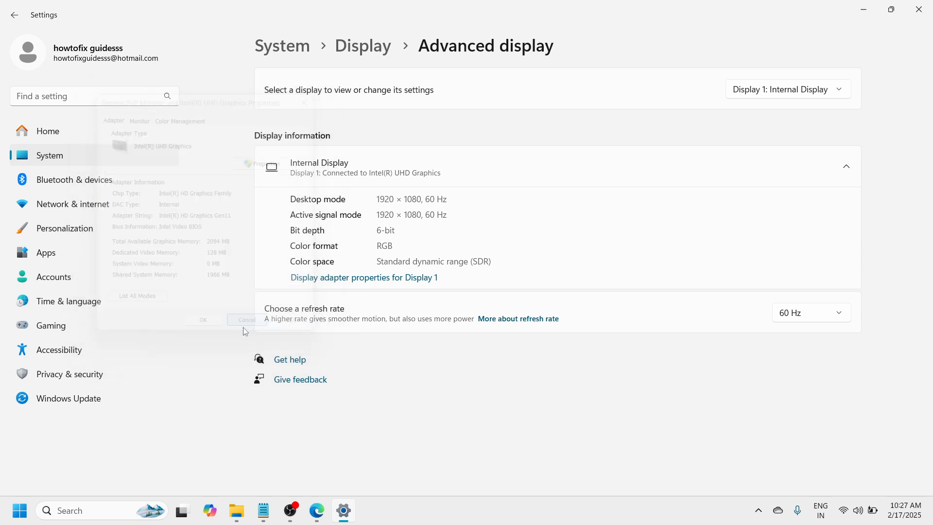
left_click(920, 7)
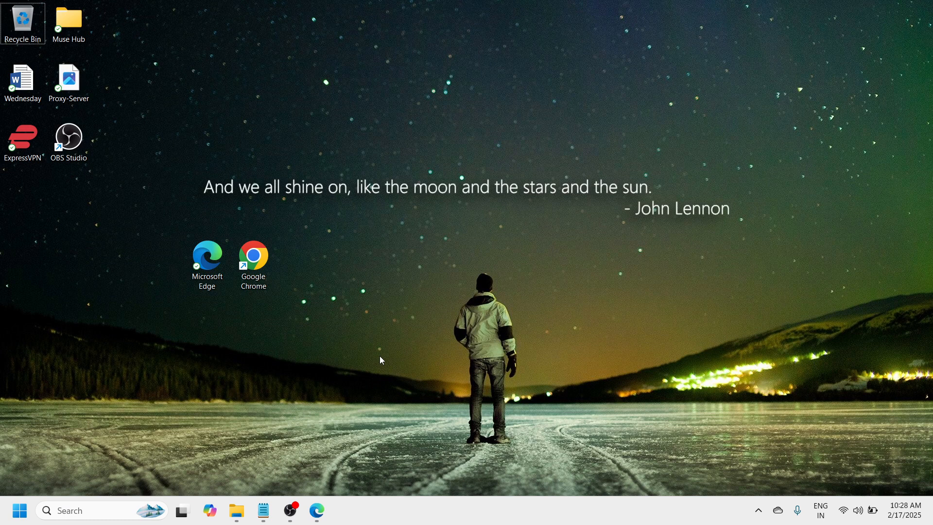
Step: Launch Registry Editor by running the regedit command
key("super+r")
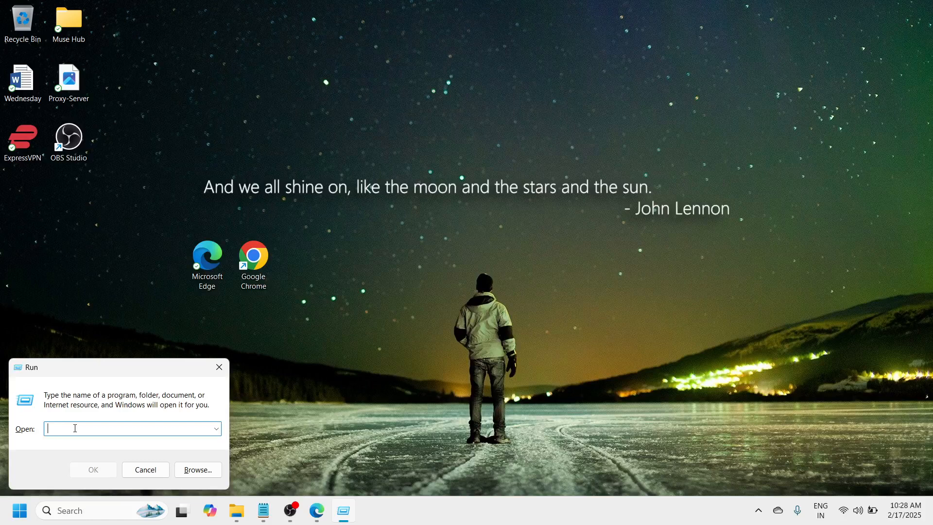
type("REGEDU")
key("BackSpace")
key("BackSpace")
key("BackSpace")
key("BackSpace")
key("BackSpace")
key("BackSpace")
type("regedut")
key("BackSpace")
key("BackSpace")
type("it")
left_click(103, 474)
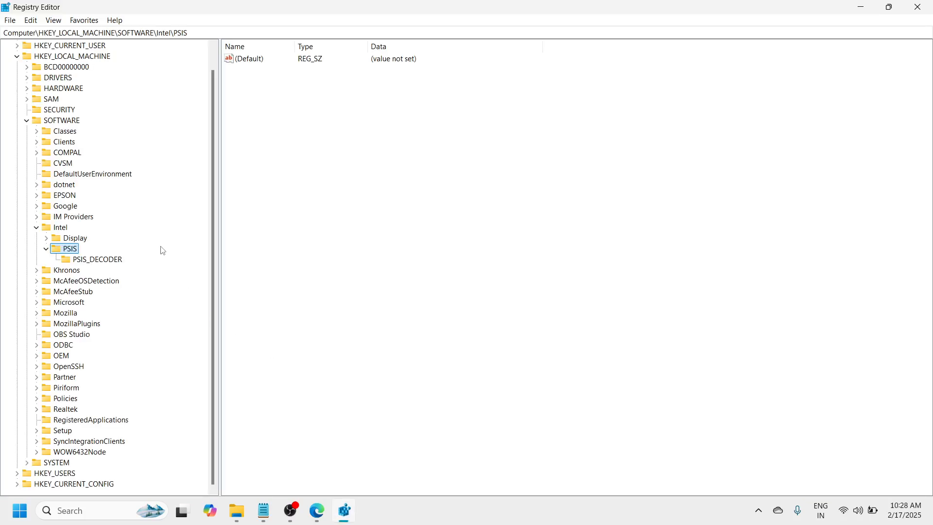
Step: Collapse the expanded registry branches and navigate to the HKEY_LOCAL_MACHINE\SOFTWARE\Intel key
left_click(47, 249)
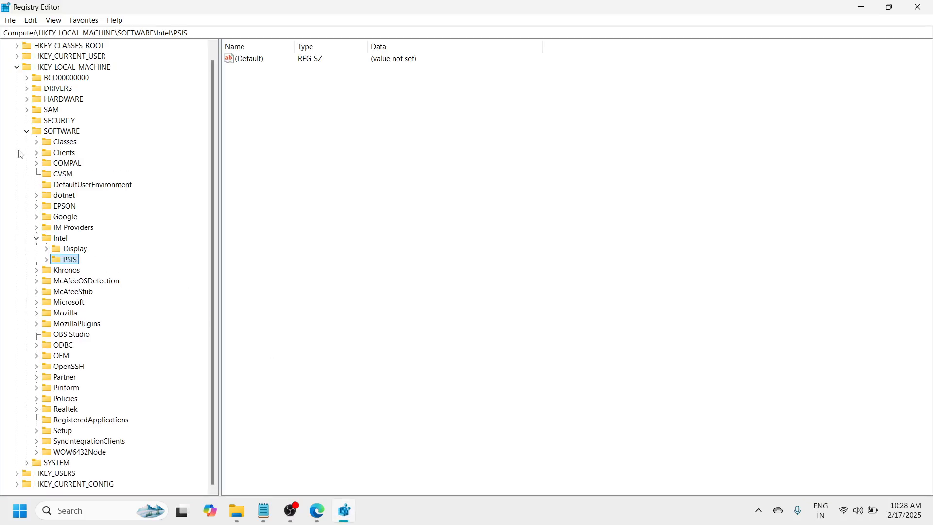
left_click(27, 132)
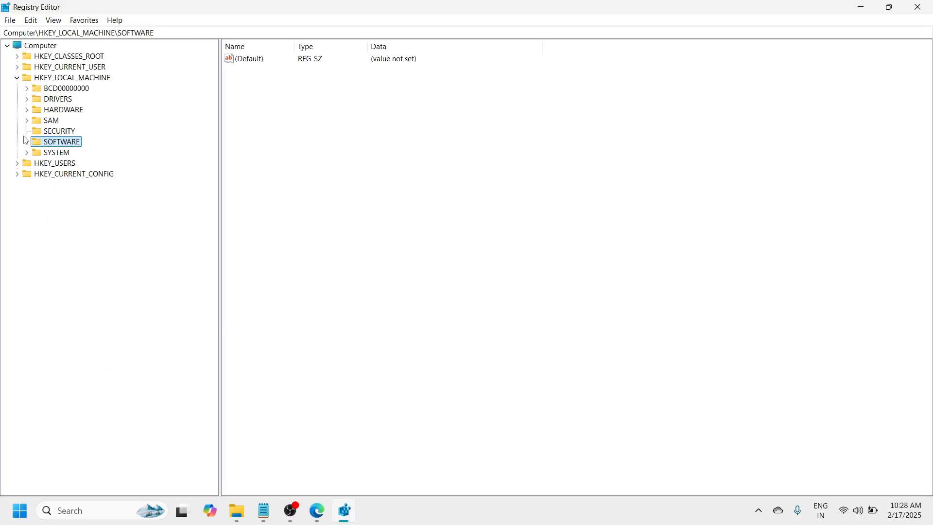
left_click(17, 78)
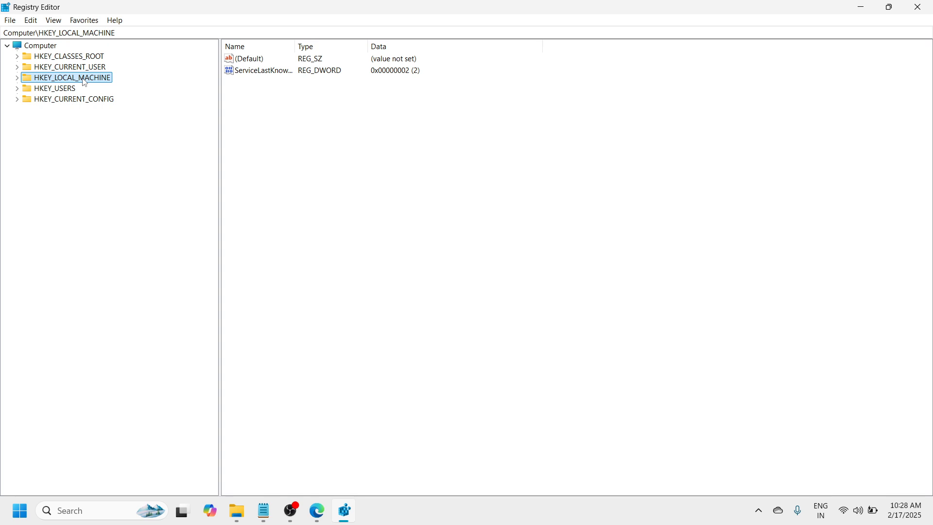
left_click(17, 79)
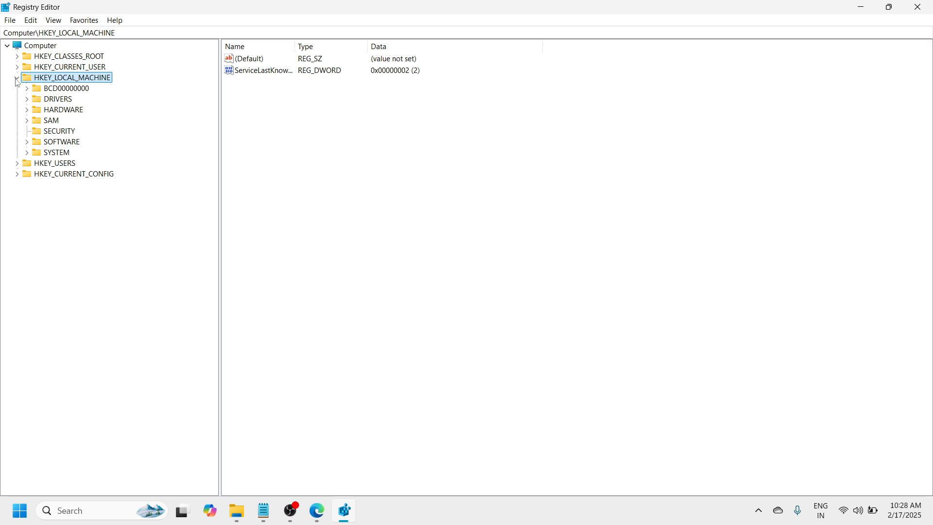
left_click(55, 144)
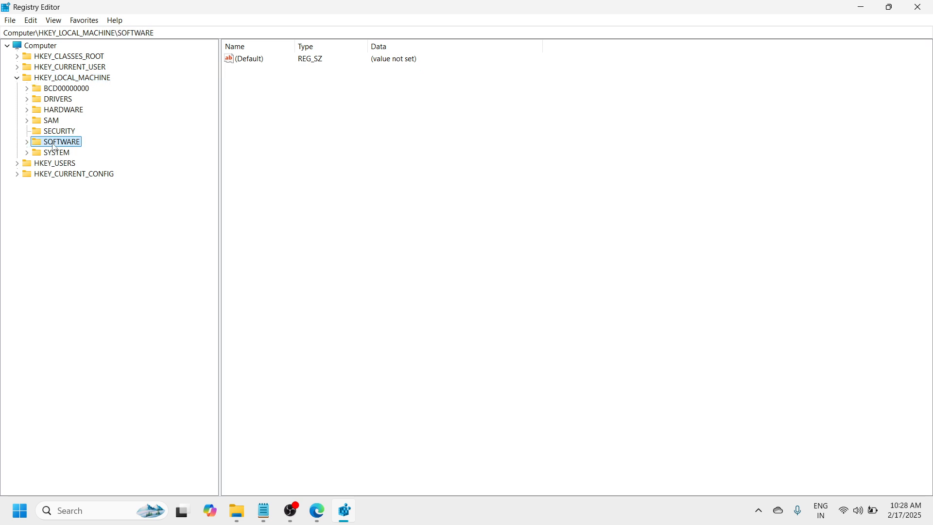
left_click(27, 143)
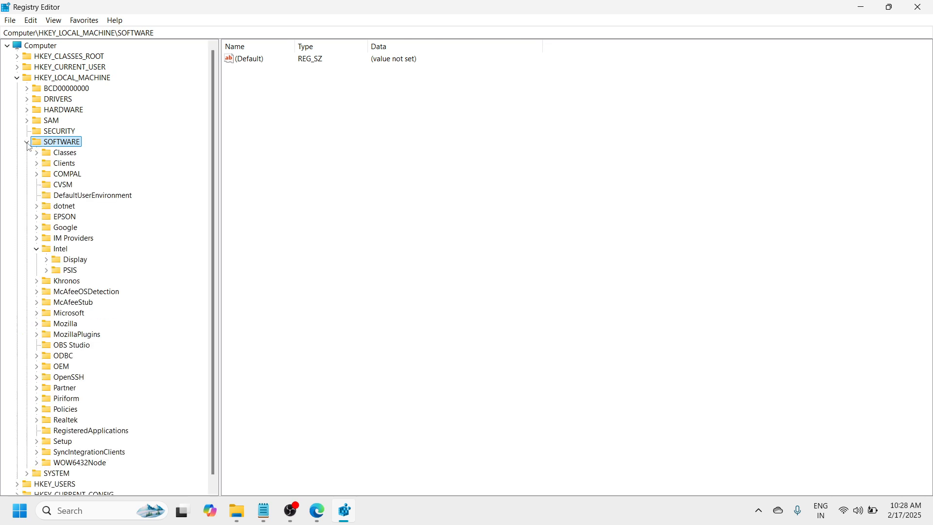
left_click(60, 252)
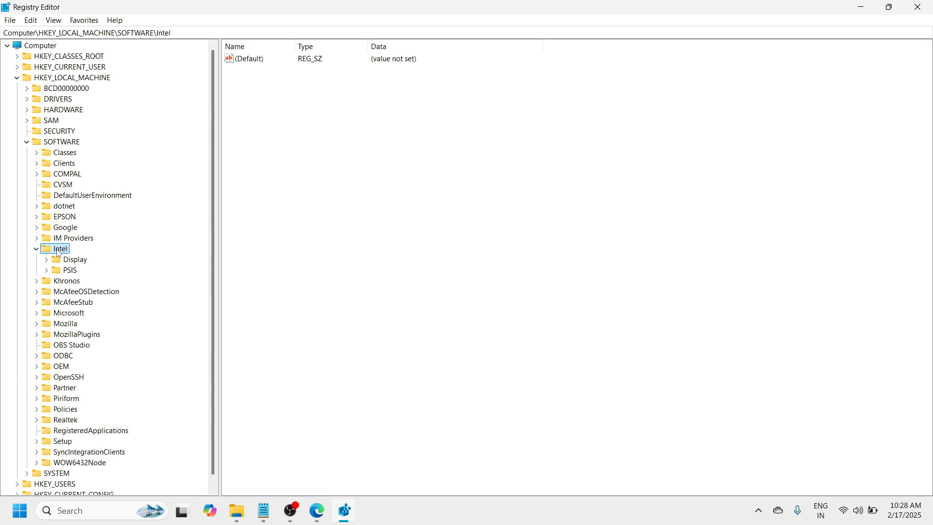
Step: Create a new subkey named GMM under the Intel key
right_click(58, 254)
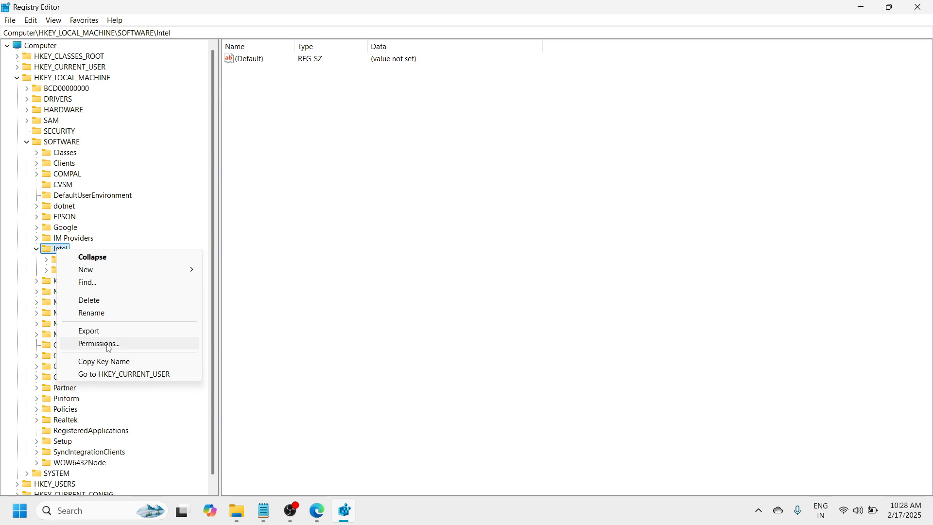
mouse_move(127, 273)
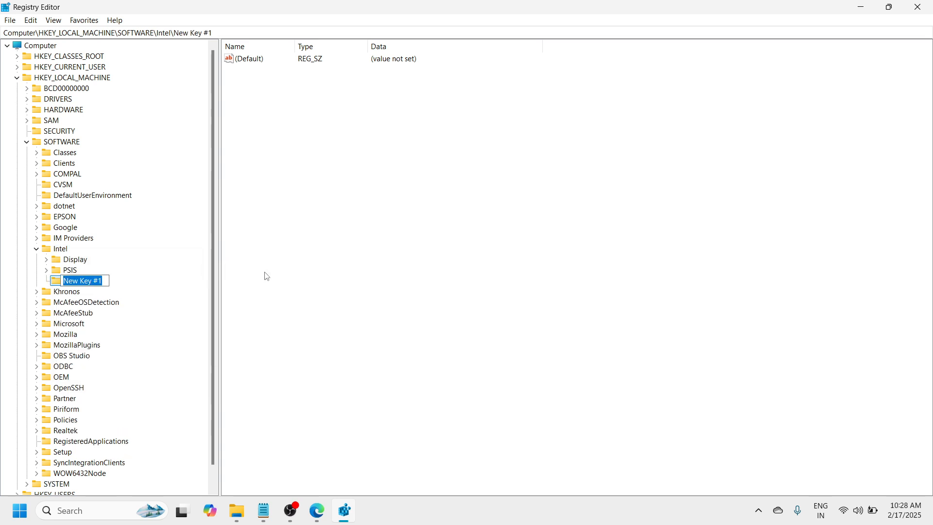
key("BackSpace")
type("GMM")
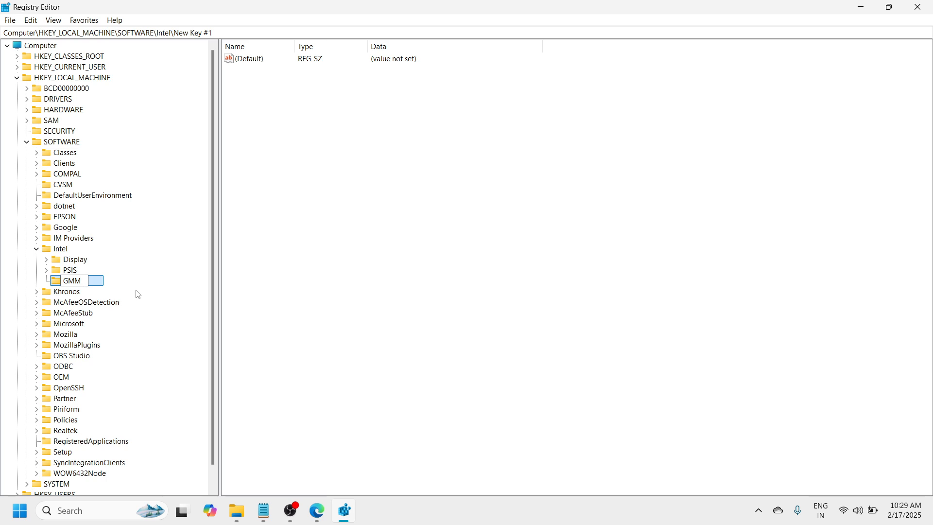
key("Return")
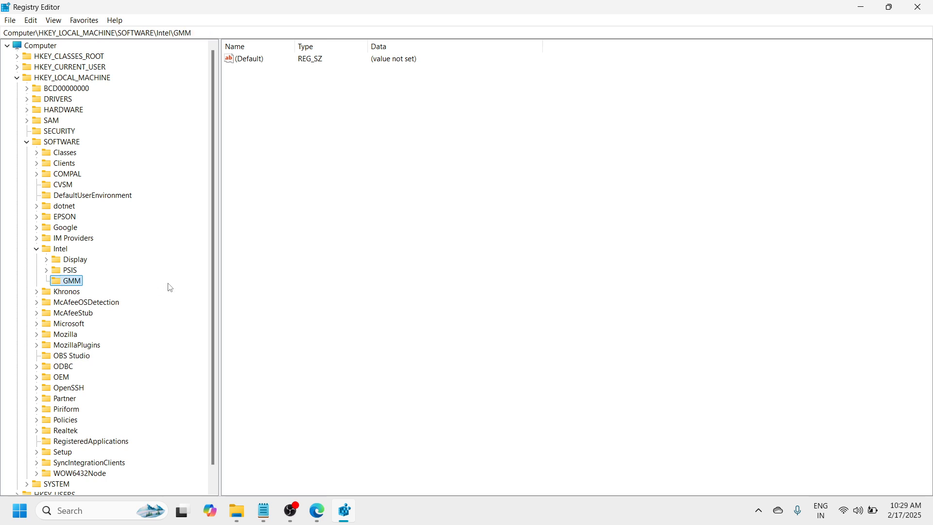
Step: Create a DWORD (32-bit) value named DedicatedSegmentSize in the GMM key
right_click(66, 283)
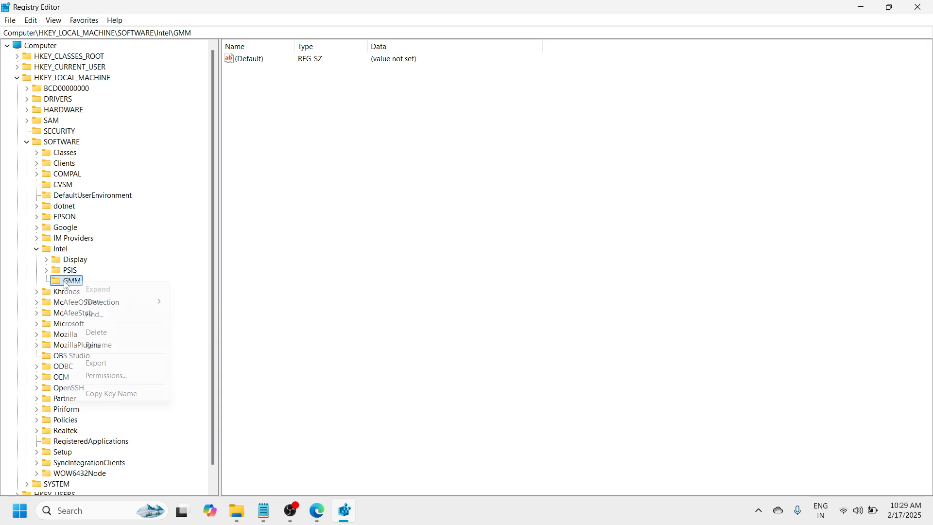
mouse_move(134, 310)
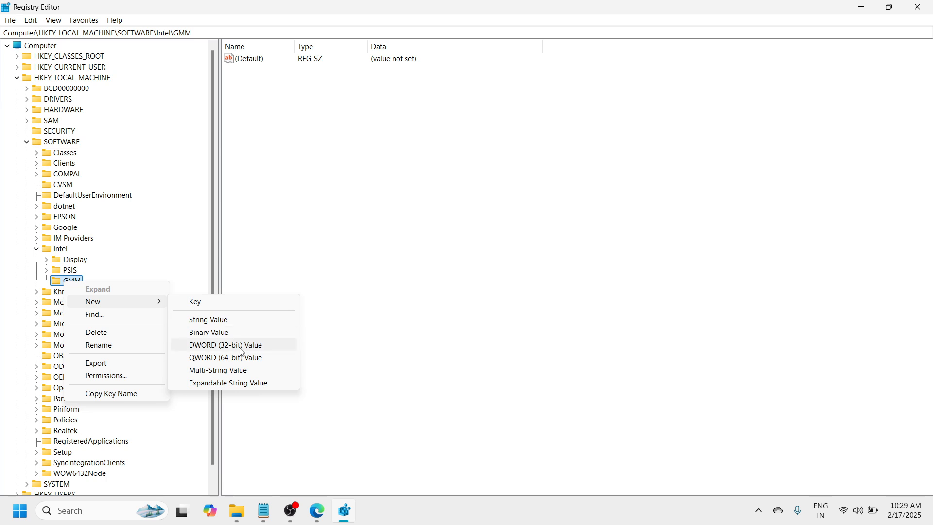
left_click(266, 348)
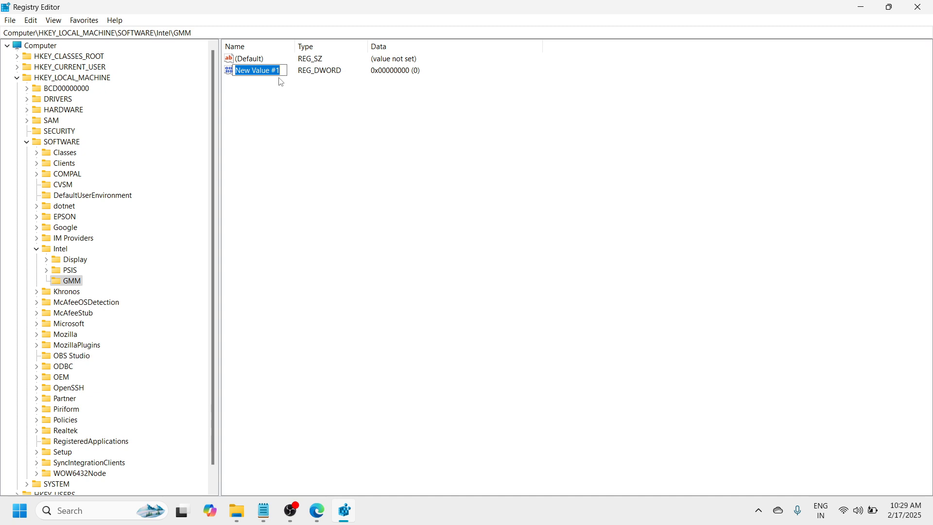
key("BackSpace")
type("dE")
key("BackSpace")
key("BackSpace")
type("DedicatedSegme")
key("BackSpace")
type("ent")
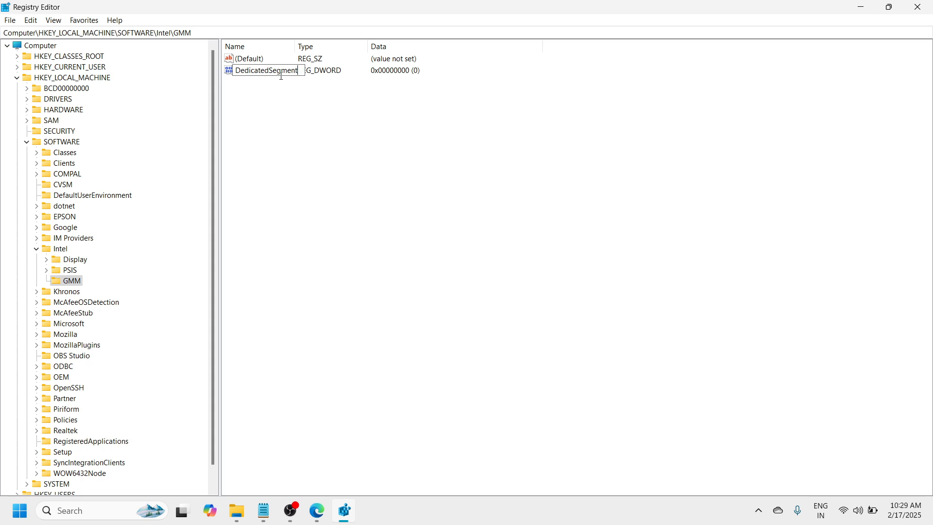
type("Size")
key("Return")
left_click(295, 109)
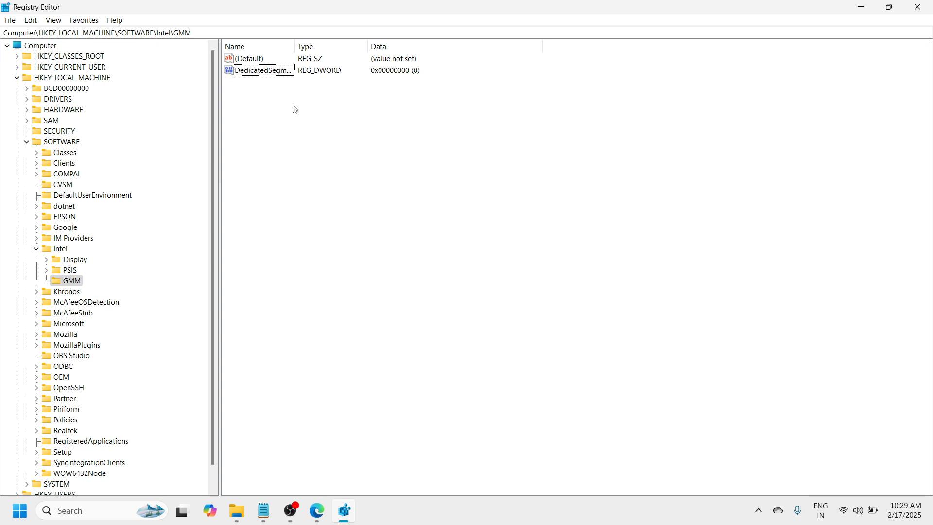
Step: Set the DedicatedSegmentSize value data to 512 in hexadecimal base, consulting the RAM-to-value list in Notepad
left_click(282, 71)
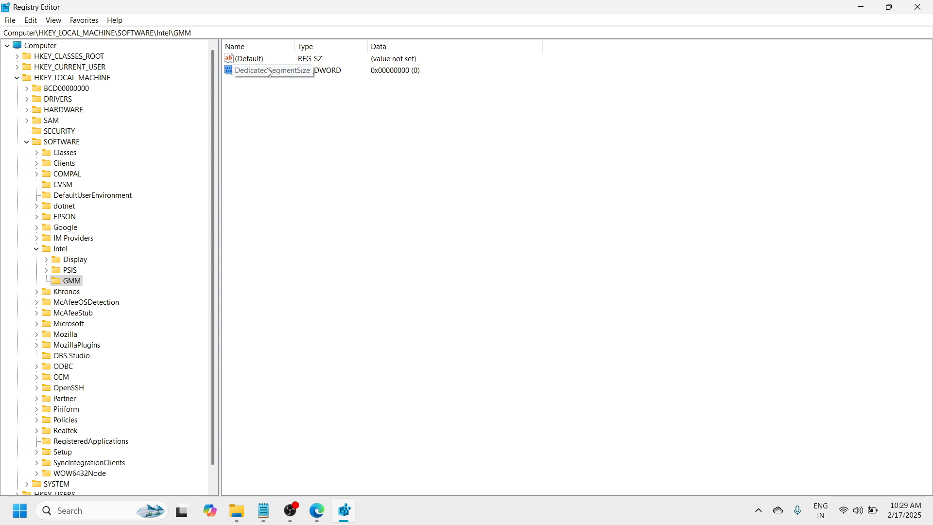
right_click(270, 72)
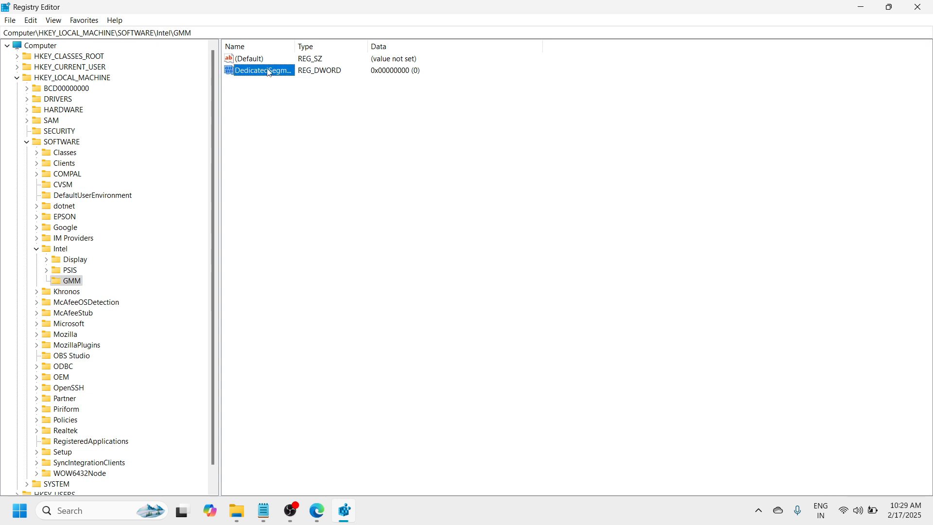
left_click(316, 78)
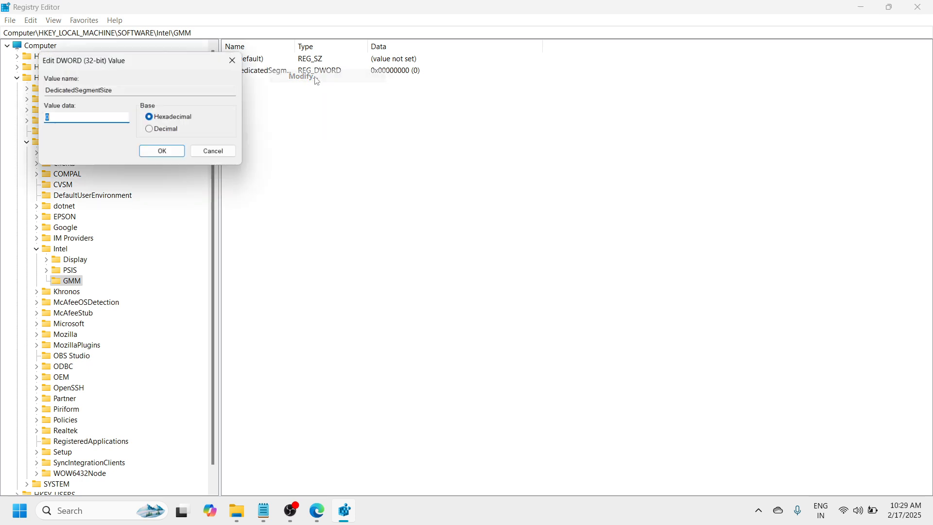
left_click(66, 117)
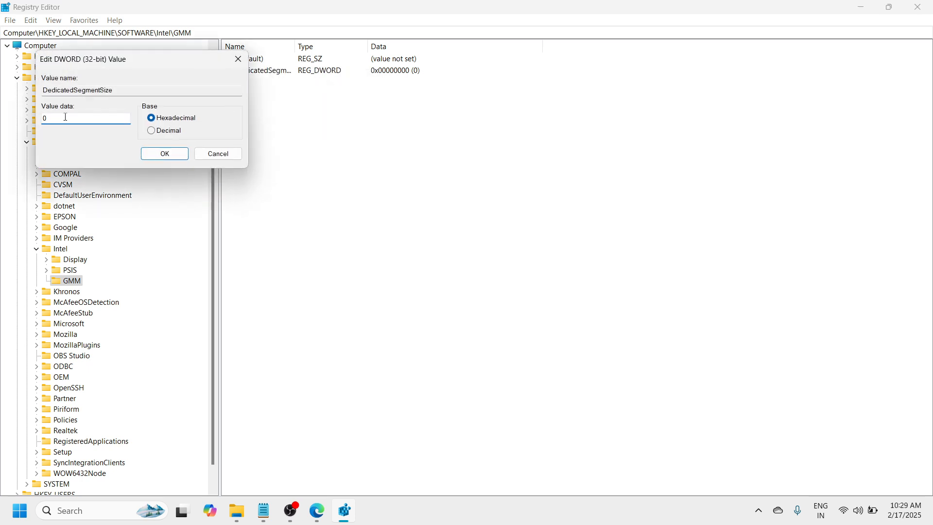
key("BackSpace")
left_click(269, 512)
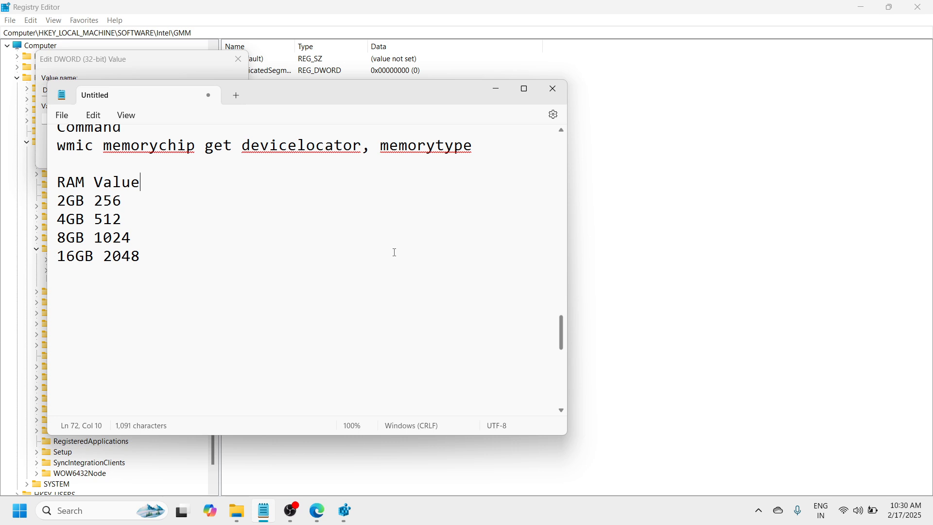
left_click(497, 91)
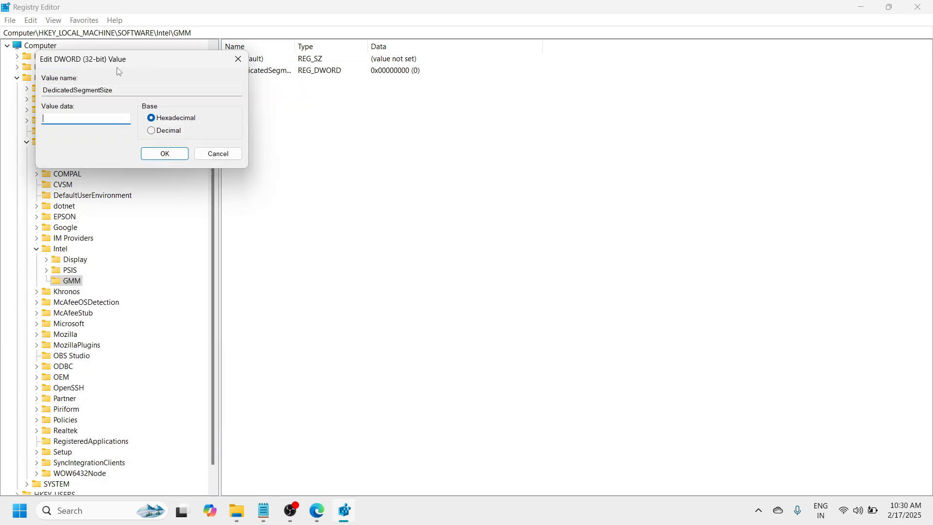
type("512")
left_click(172, 154)
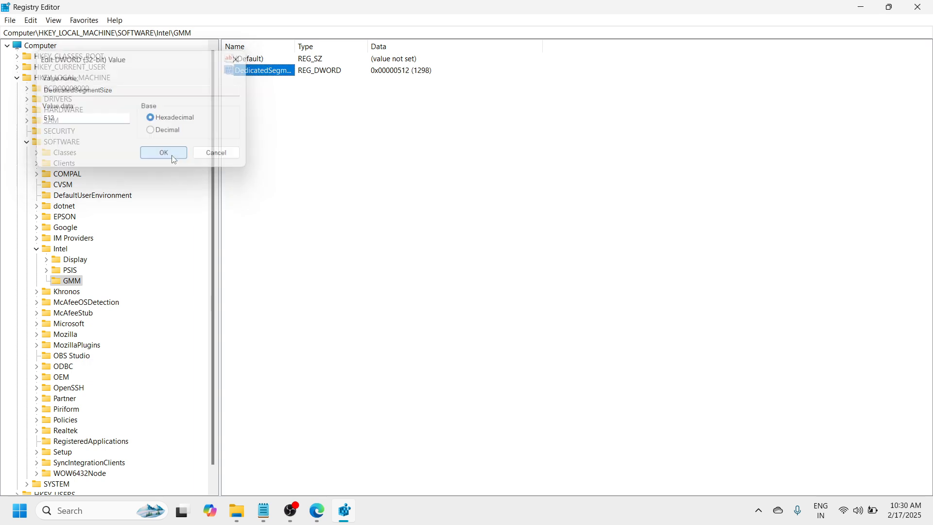
left_click(335, 151)
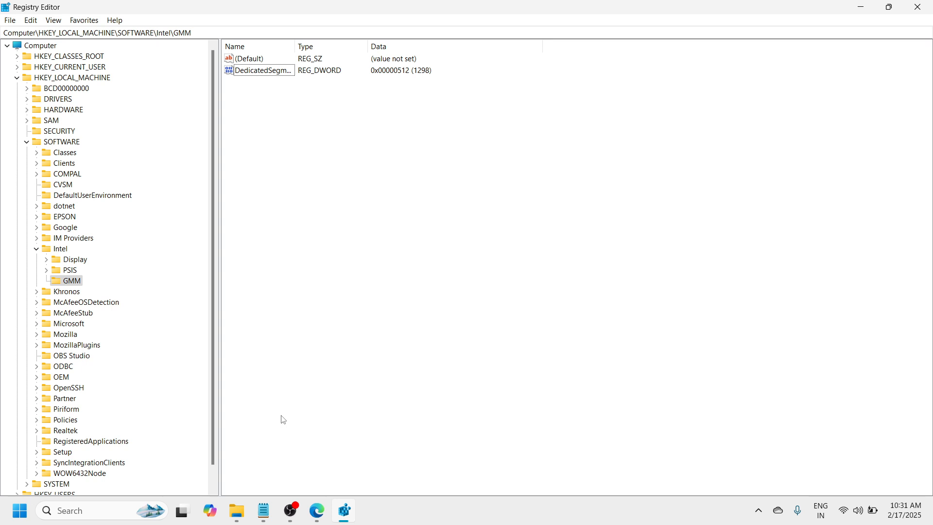
left_click(294, 511)
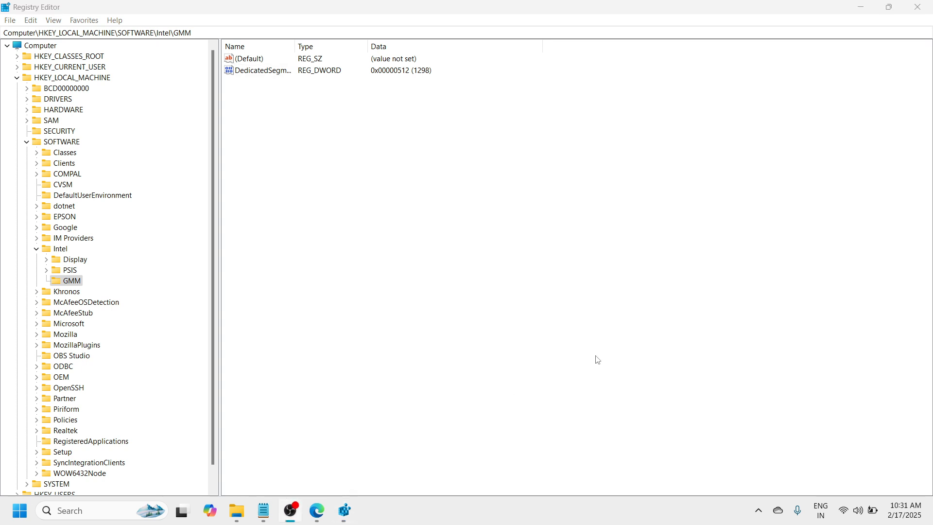